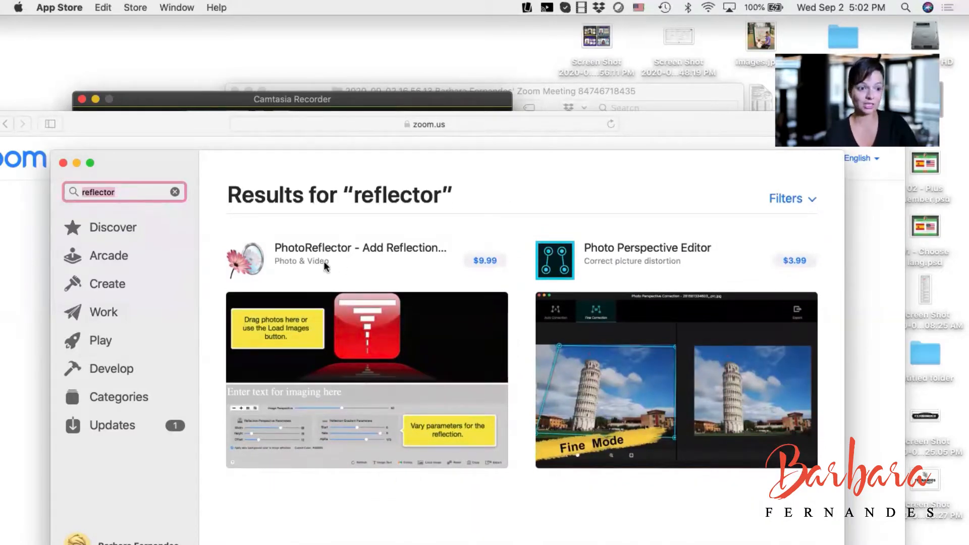
Quit the App Store with Cmd+Q so Safari comes to the front on the Zoom page
key(Right)
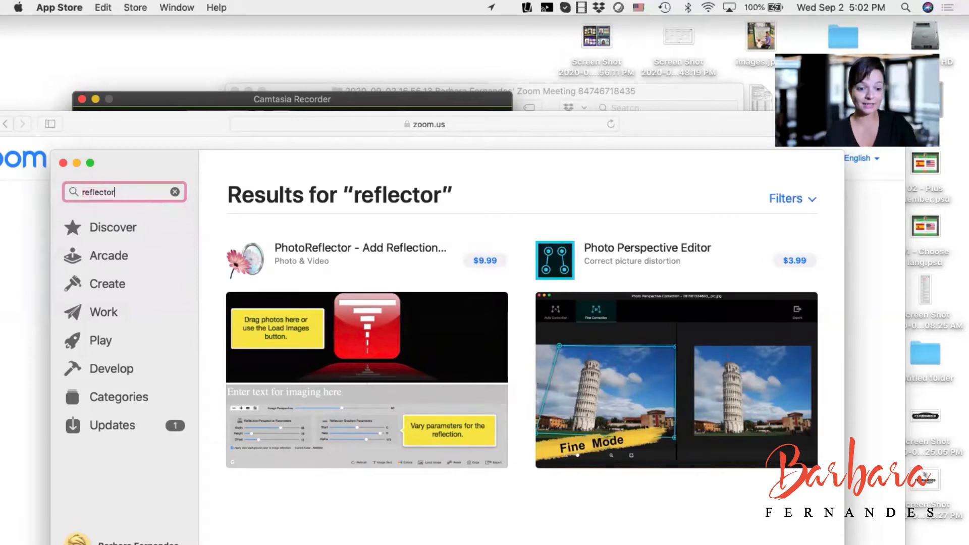
key(super+q)
Search Safari for 'reflector 3', enlarge the window and open the airsquirrels.com result
click(588, 120)
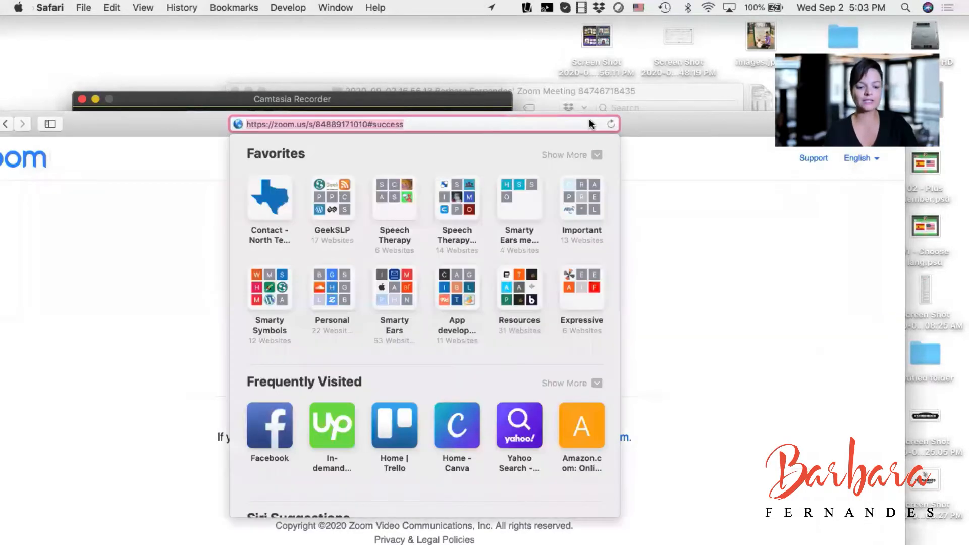
text(refle)
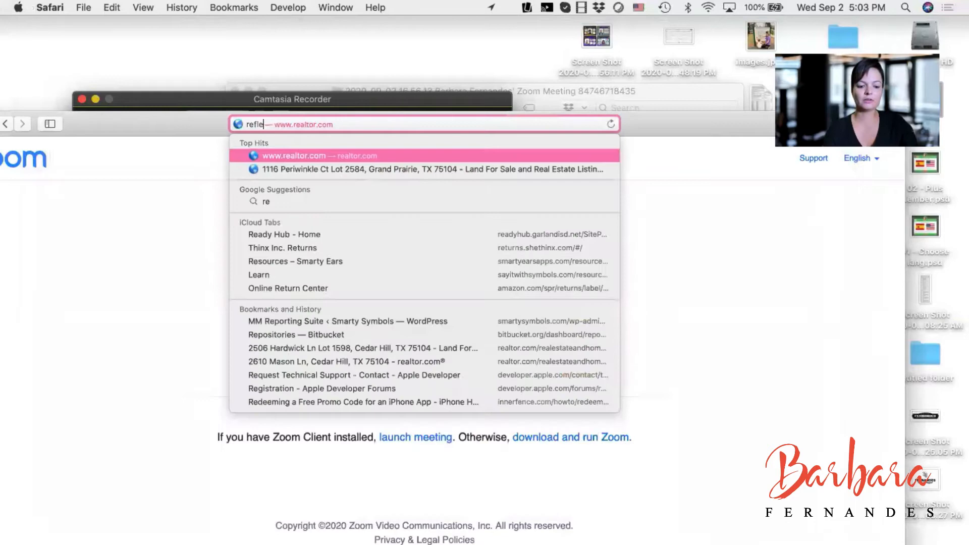
text(ctor 3)
key(Return)
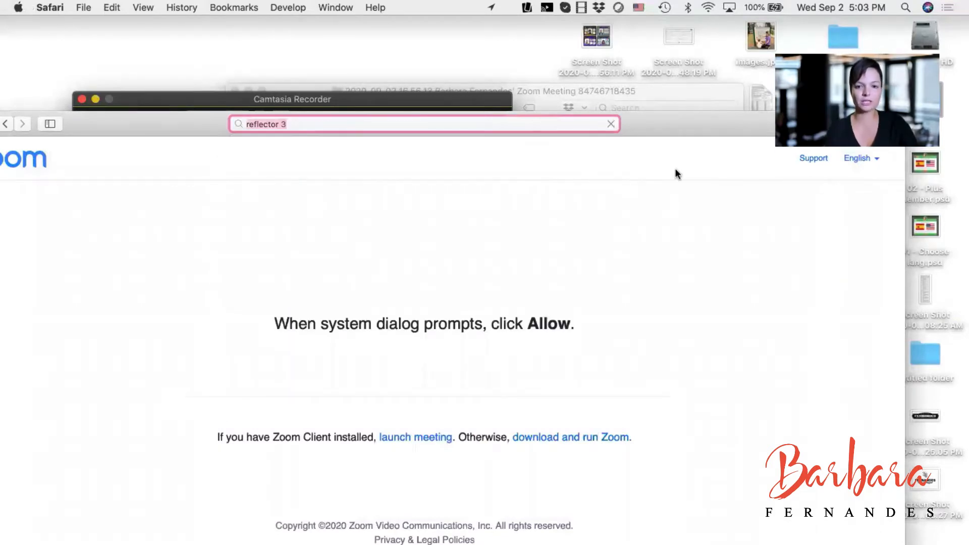
double_click(676, 133)
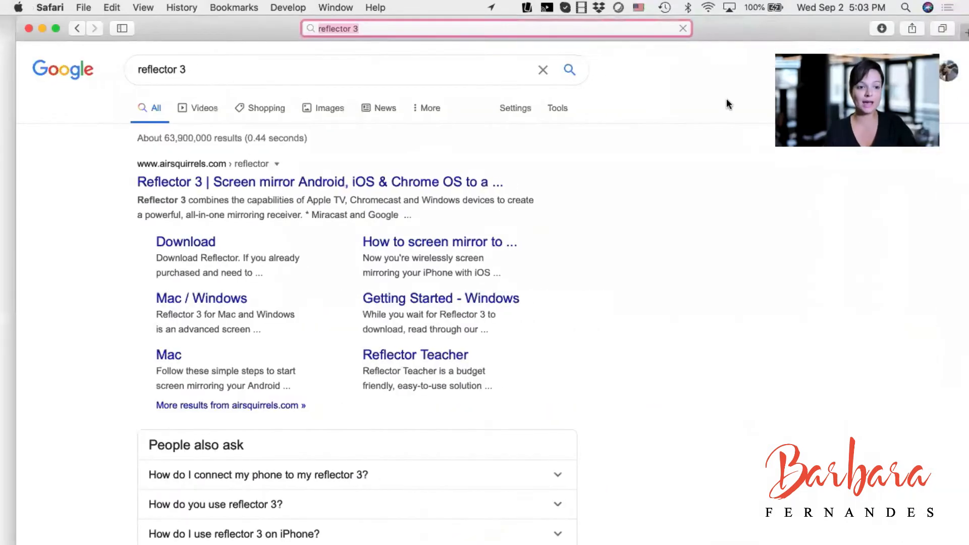
click(334, 191)
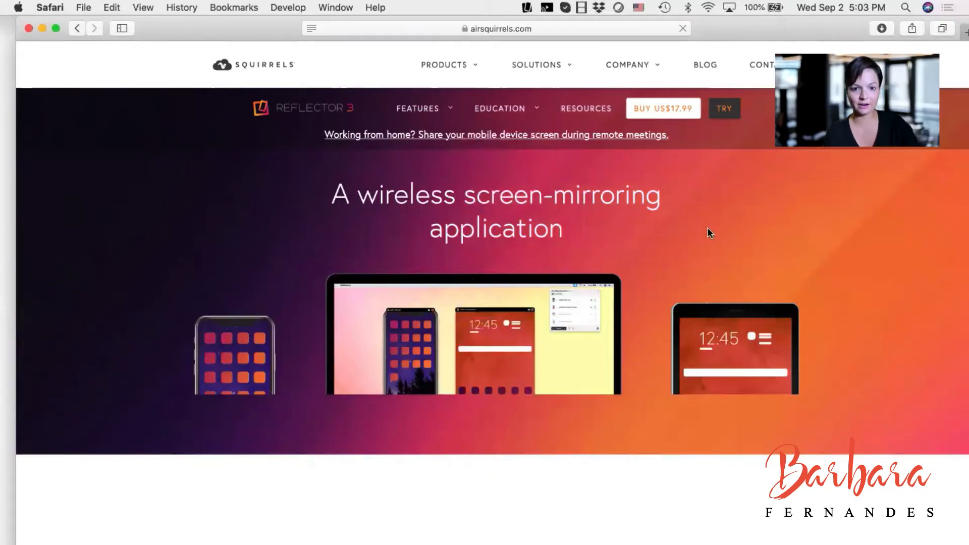
scroll(707, 232, down, 1)
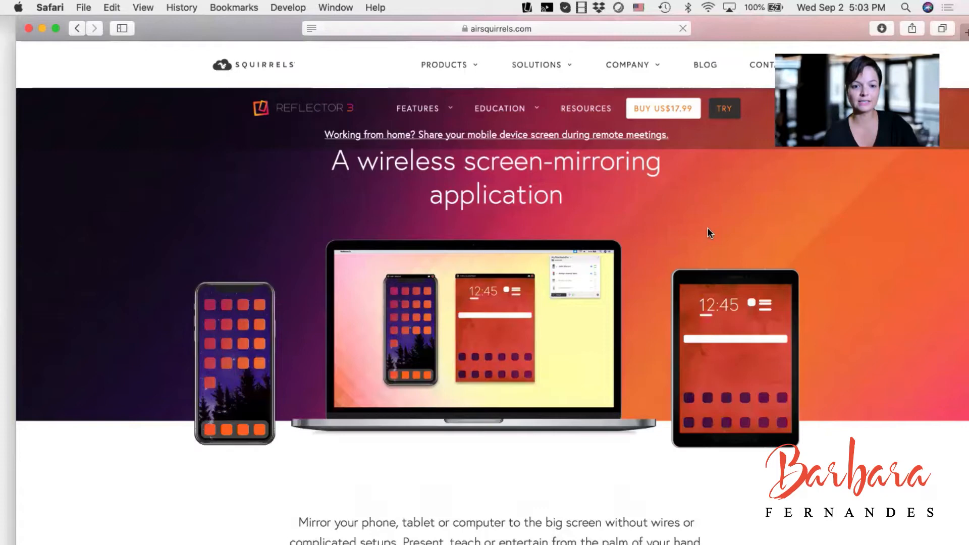
scroll(707, 233, down, 2)
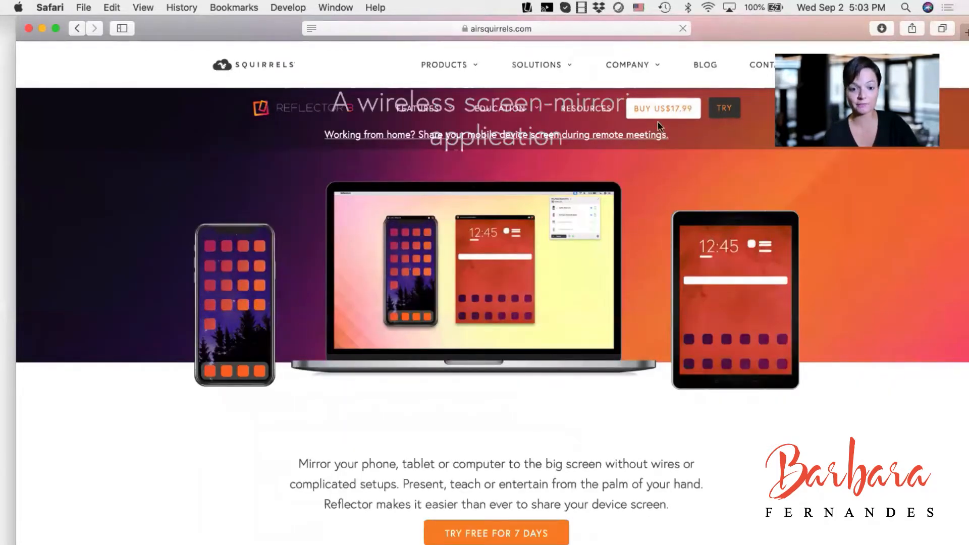
scroll(565, 410, down, 5)
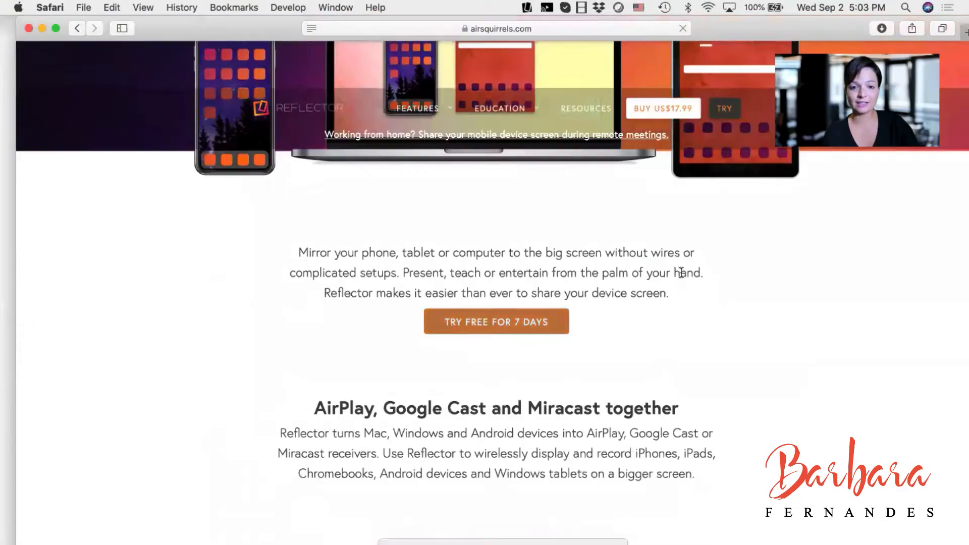
scroll(698, 273, down, 1)
scroll(698, 274, down, 2)
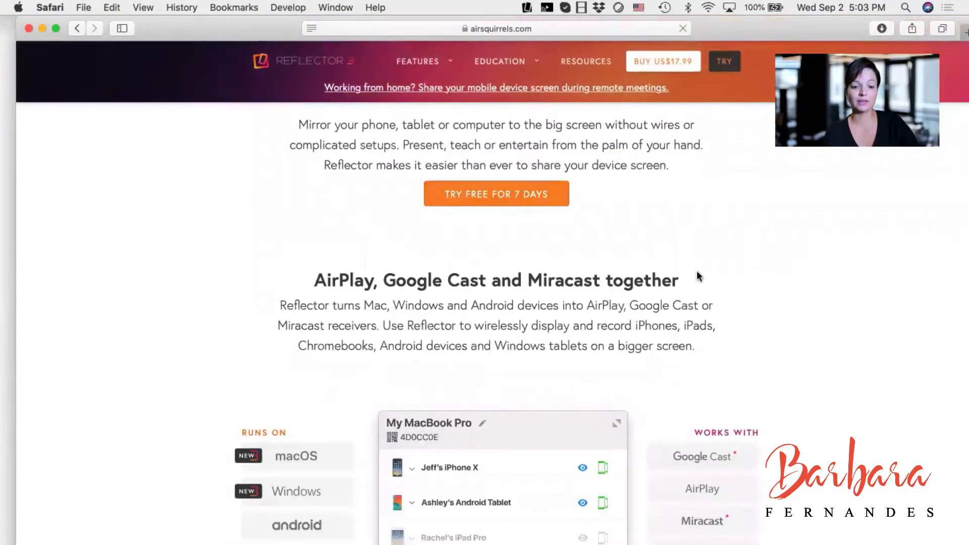
scroll(698, 276, down, 5)
scroll(698, 276, up, 2)
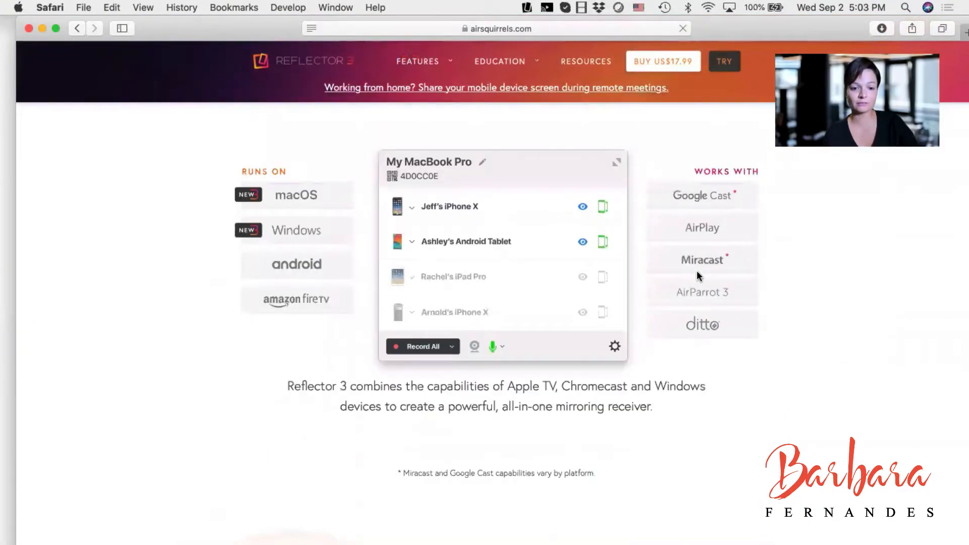
scroll(698, 276, down, 6)
scroll(698, 276, down, 5)
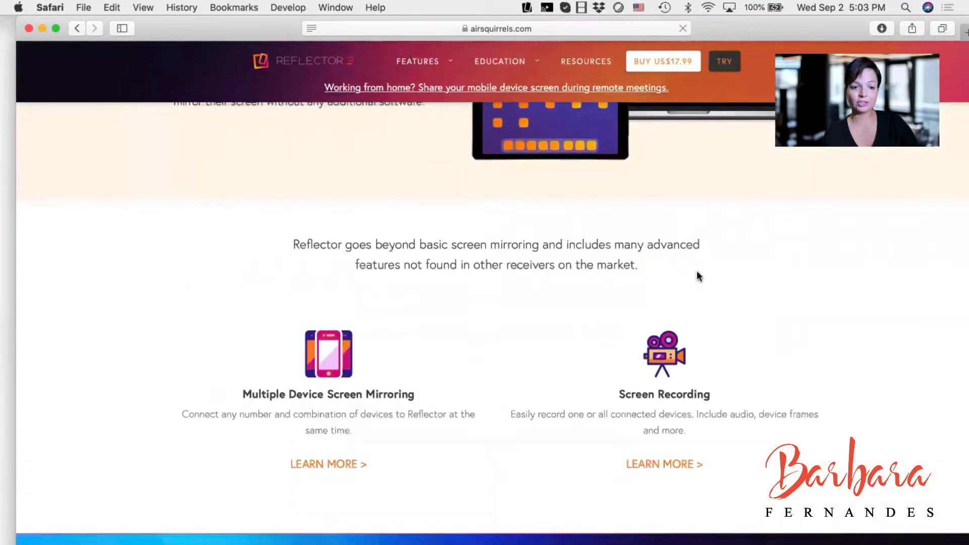
scroll(696, 282, up, 10)
scroll(696, 281, up, 15)
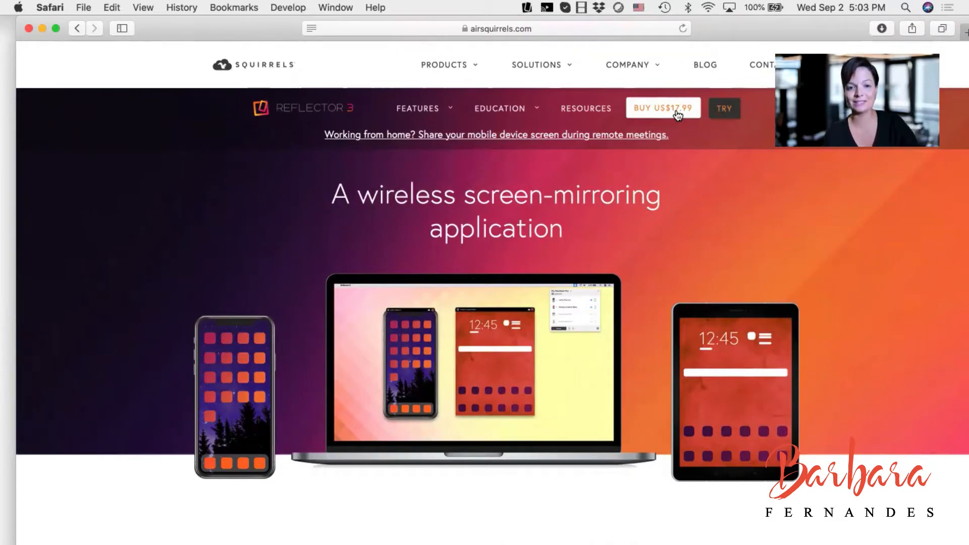
click(528, 8)
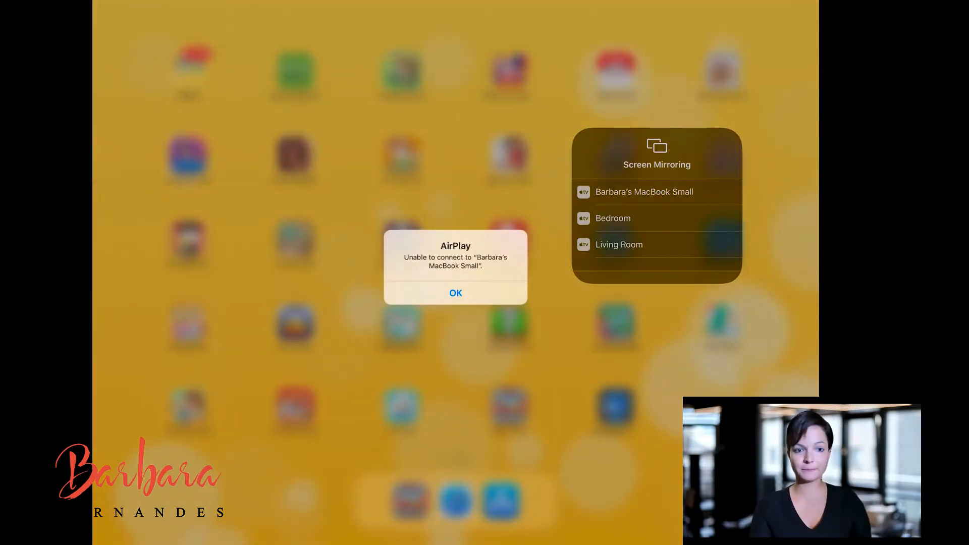
click(455, 293)
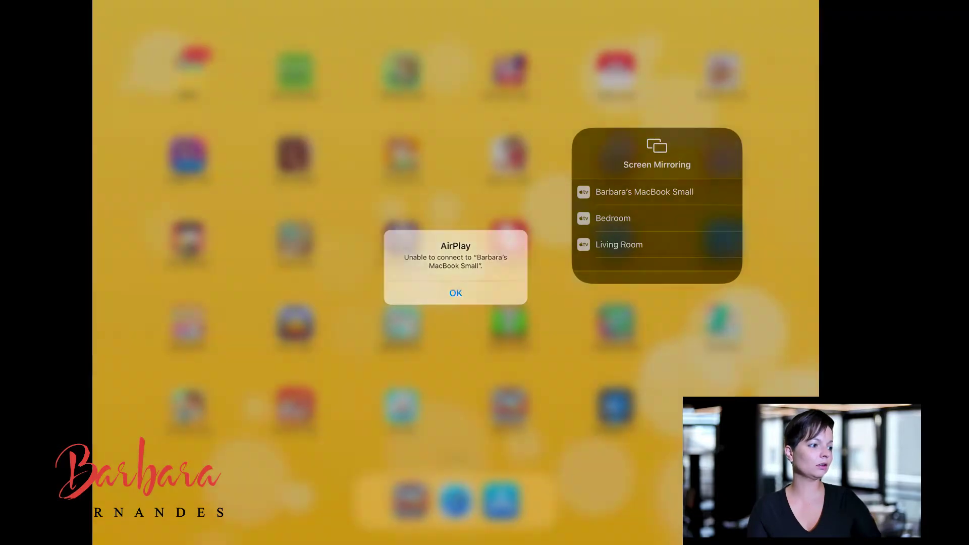
click(455, 293)
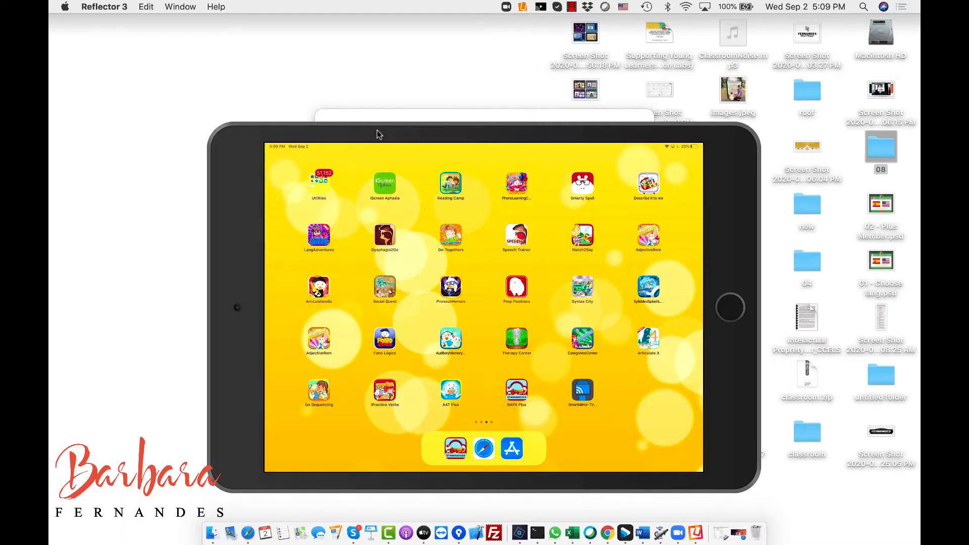
Drag the mirrored iPad window up-left and dismiss Zoom's save-recordings prompt
drag(379, 134, 274, 7)
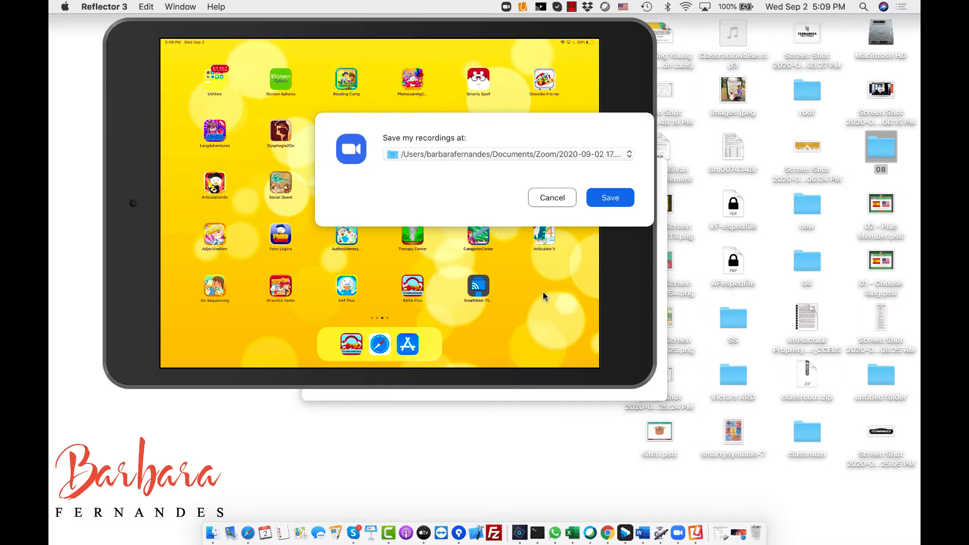
click(621, 204)
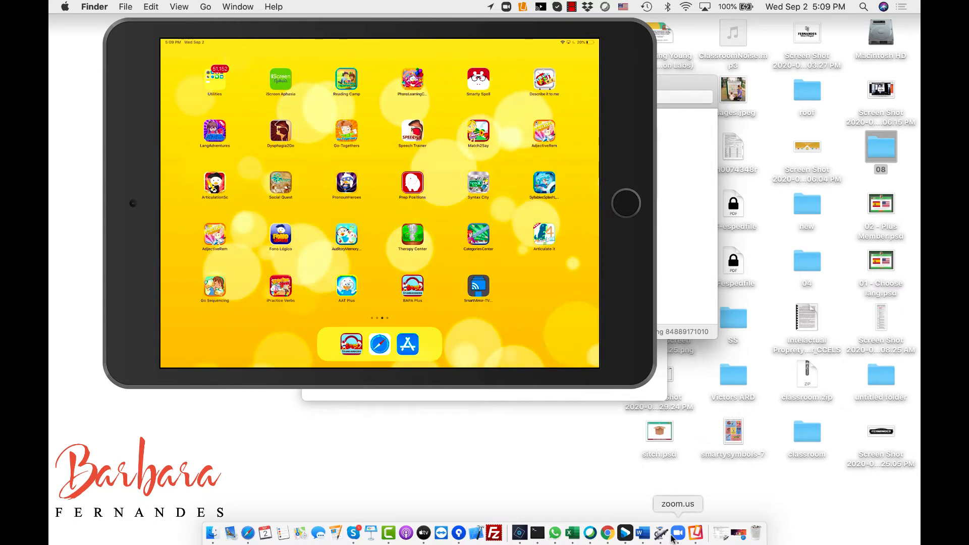
Bring the Reflector window back to front and drag its corner to enlarge the mirror
click(387, 533)
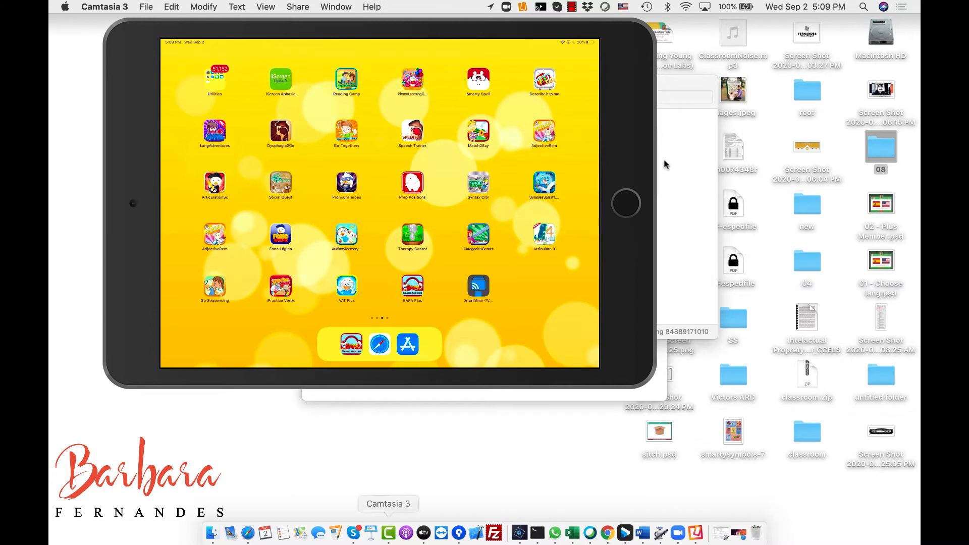
click(625, 34)
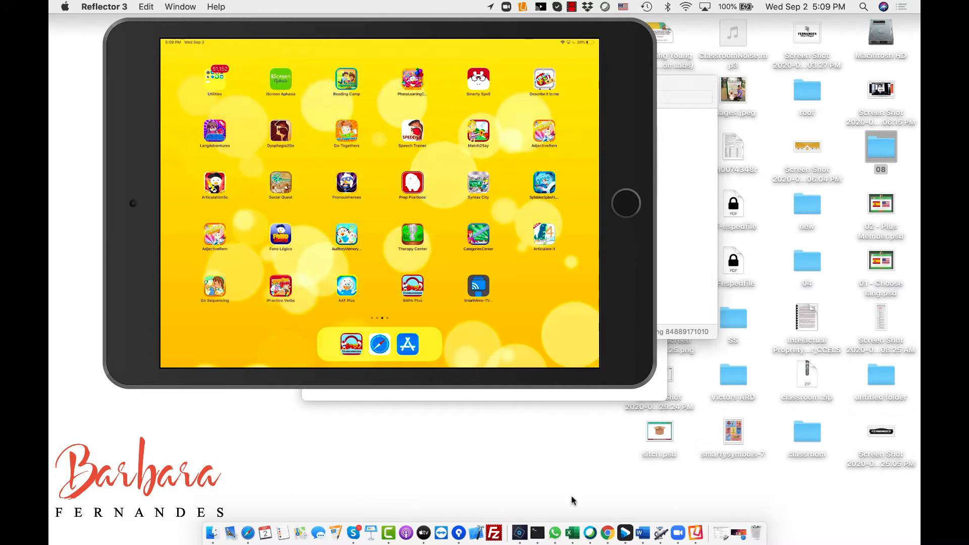
drag(648, 377, 853, 512)
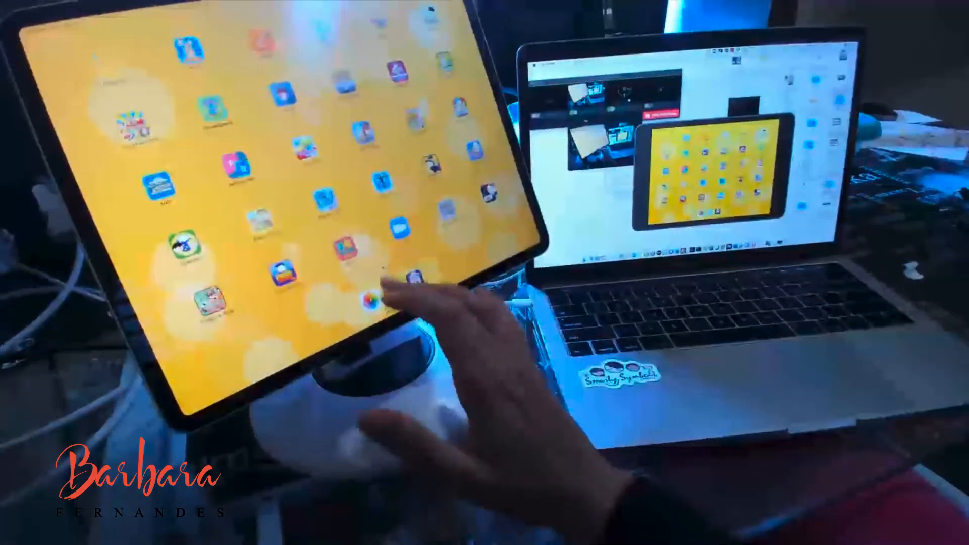
click(382, 181)
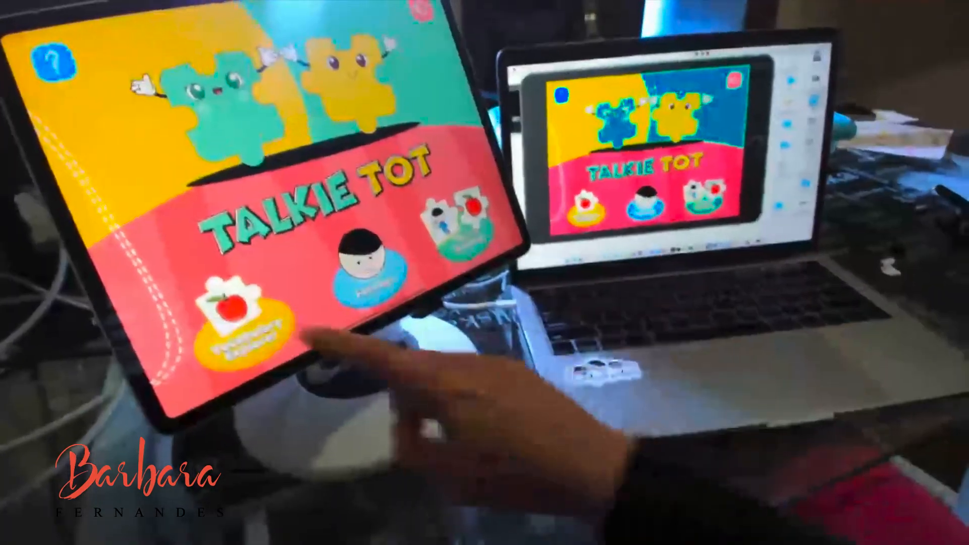
click(465, 230)
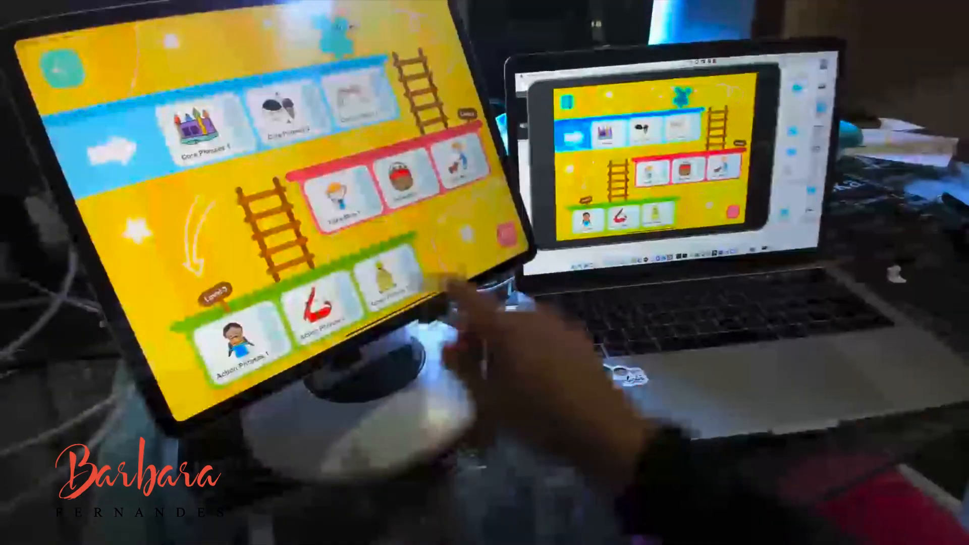
click(399, 176)
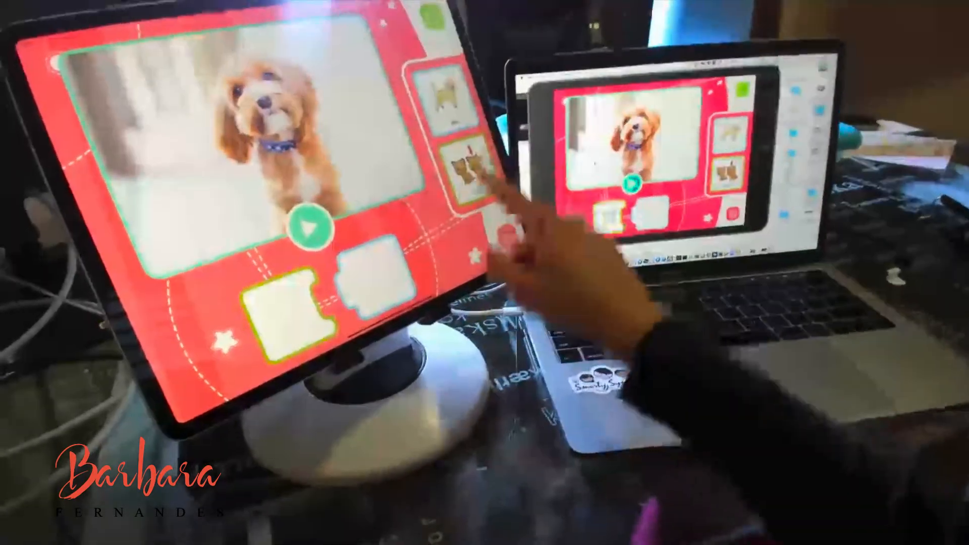
drag(468, 170, 292, 311)
drag(448, 110, 374, 284)
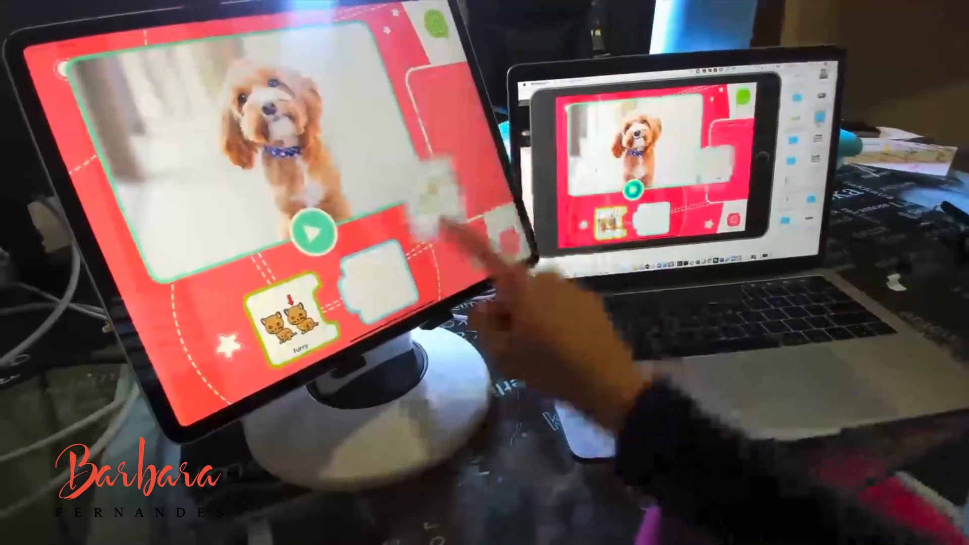